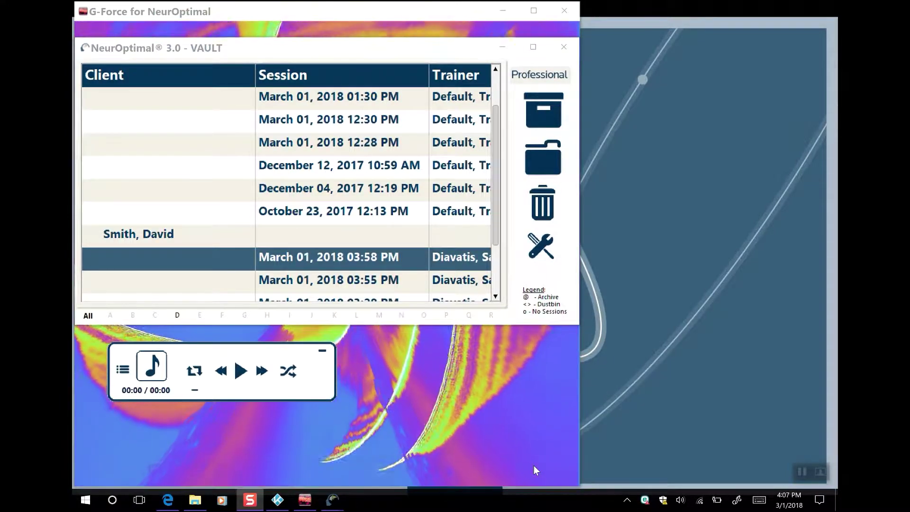
pyautogui.click(142, 236)
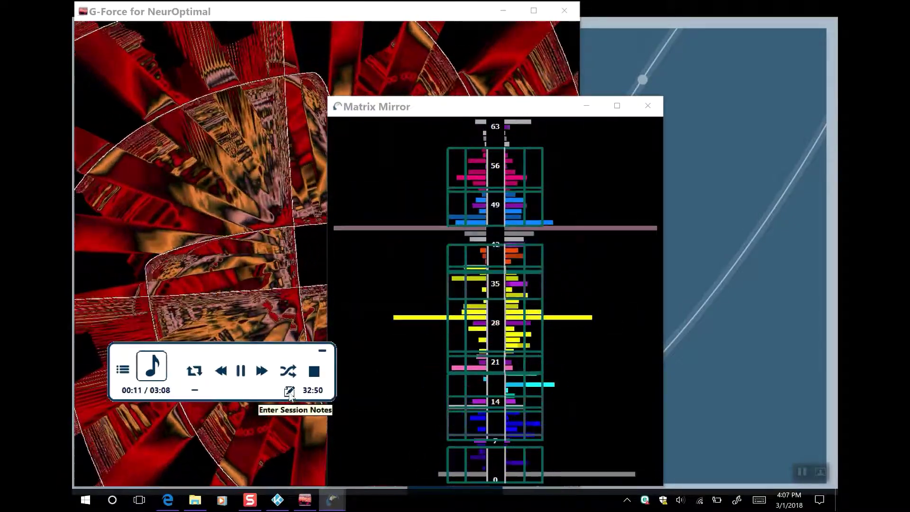
pyautogui.click(290, 393)
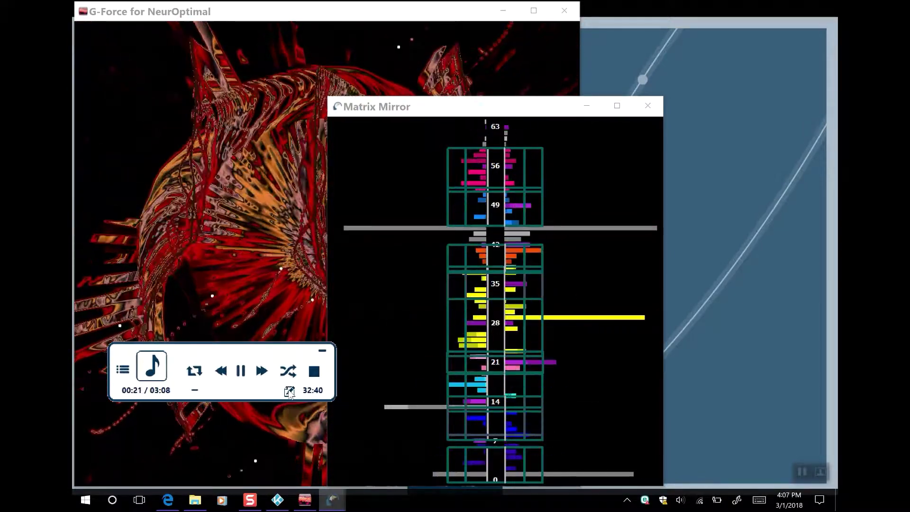
pyautogui.click(289, 392)
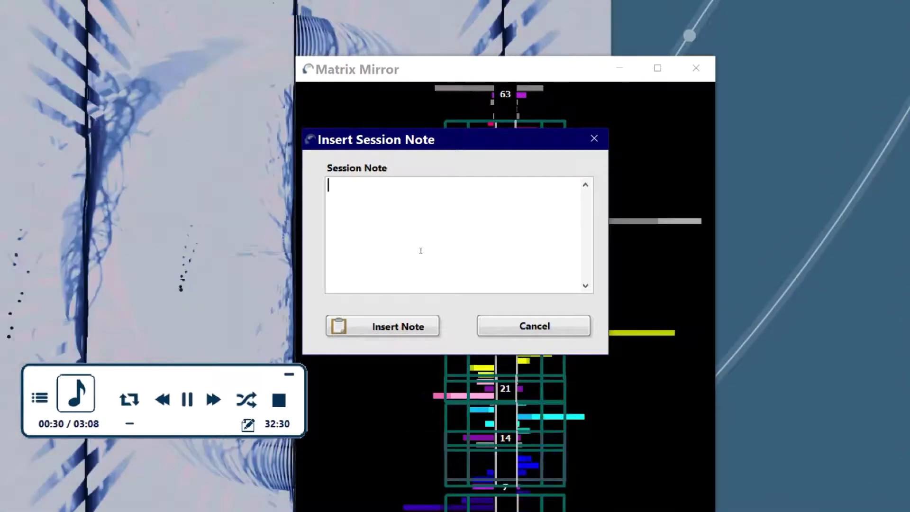
pyautogui.write('Fe')
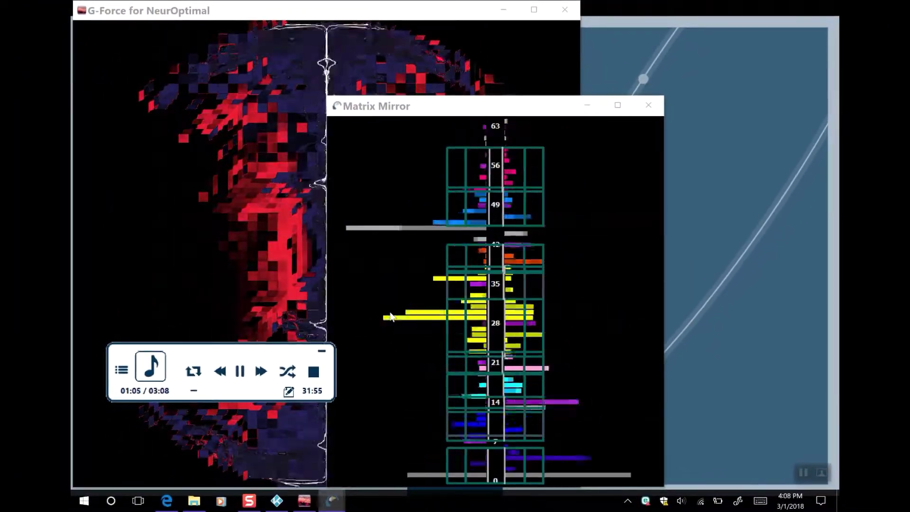
# - Stop the session and select the new March 01, 2018 04:07 PM session for actions
pyautogui.click(312, 372)
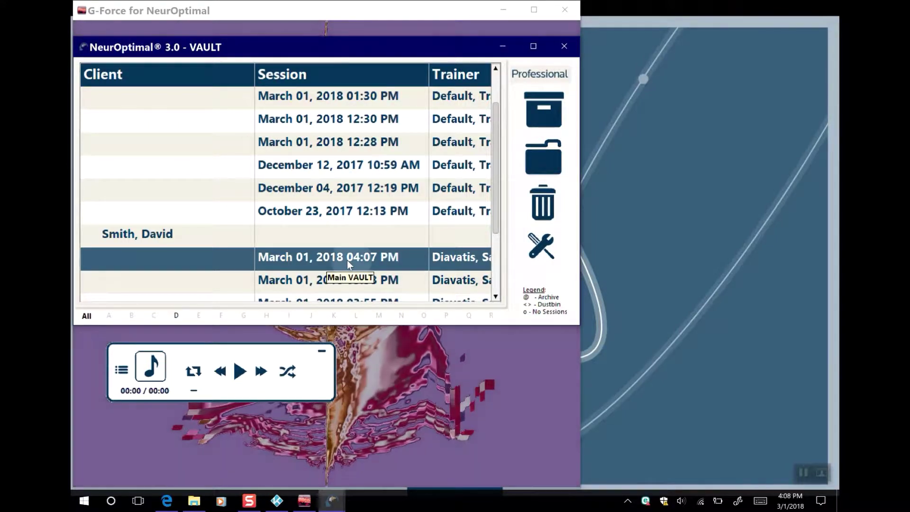
pyautogui.click(348, 261)
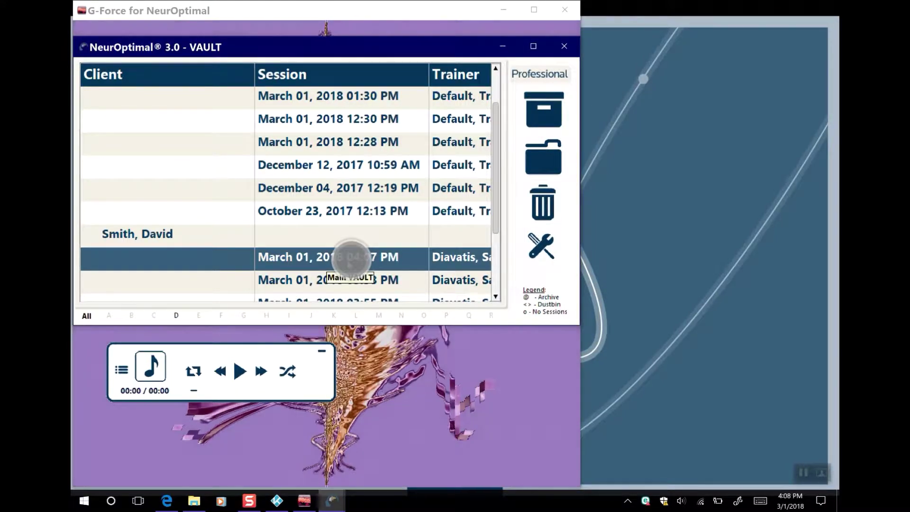
pyautogui.rightClick(348, 265)
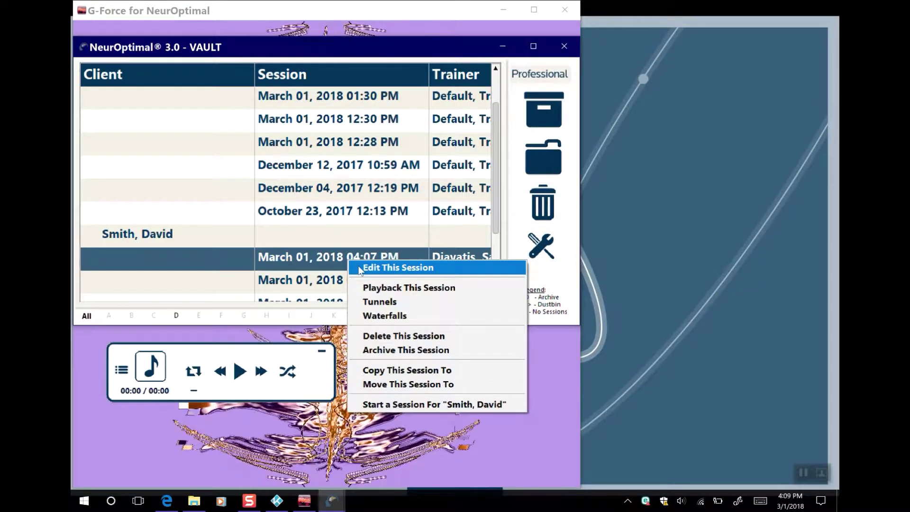
# - Choose Edit This Session to enter the after-session note "Client loved his first session!"
pyautogui.click(361, 269)
pyautogui.write('Client love')
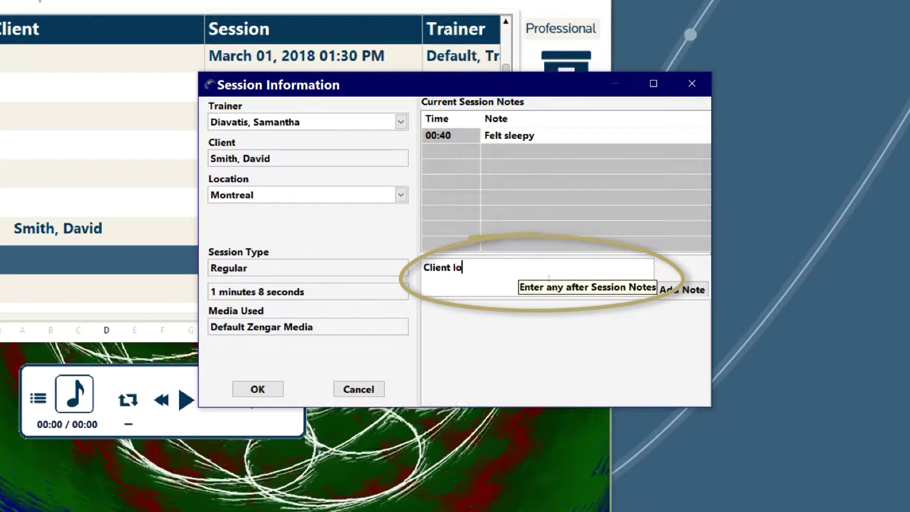
pyautogui.write('d his first session!')
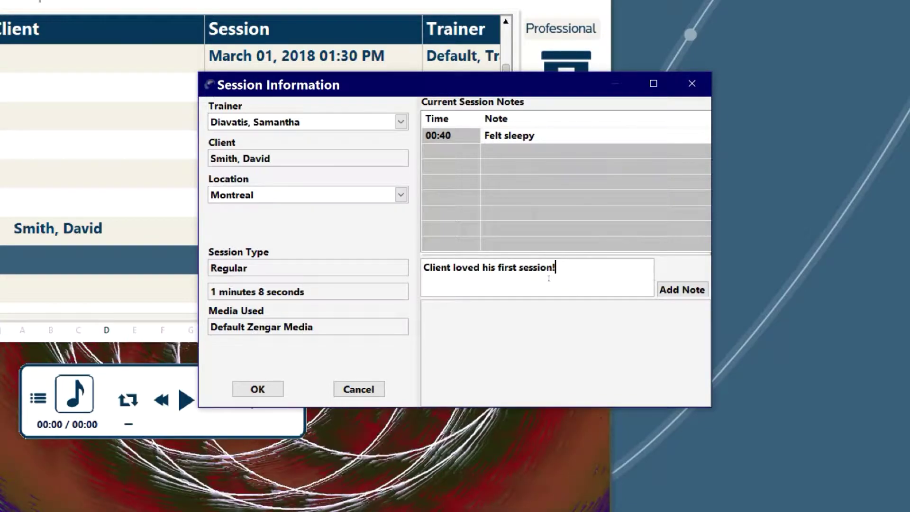
# - Add the note, save with OK, then reopen the 04:07 PM session confirming the note is kept
pyautogui.click(679, 287)
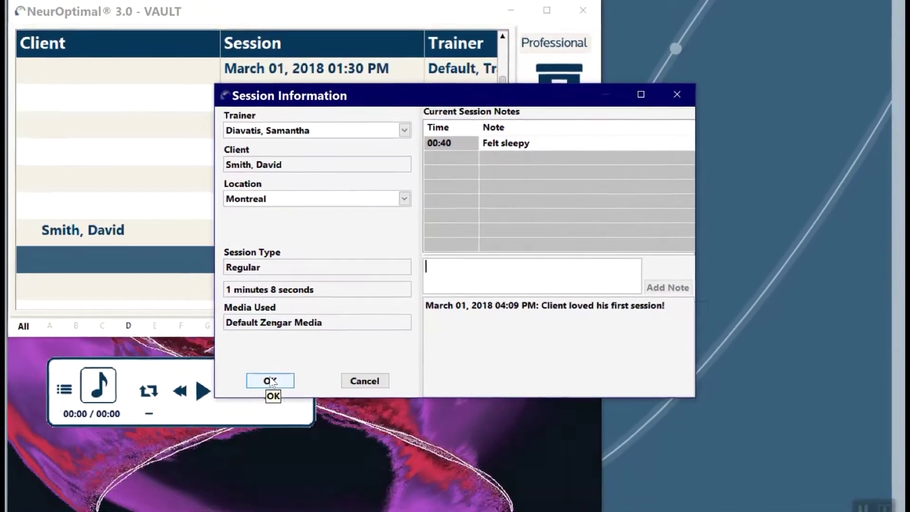
pyautogui.click(263, 386)
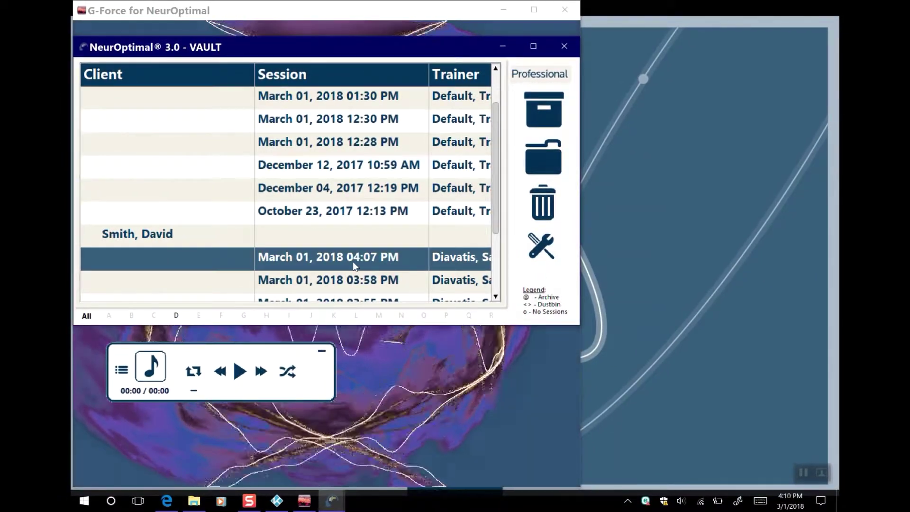
pyautogui.rightClick(355, 265)
pyautogui.click(362, 269)
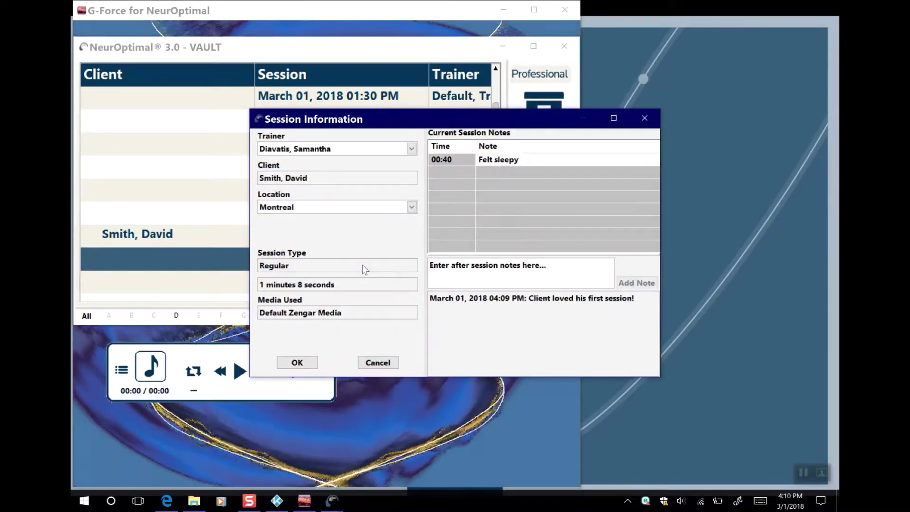